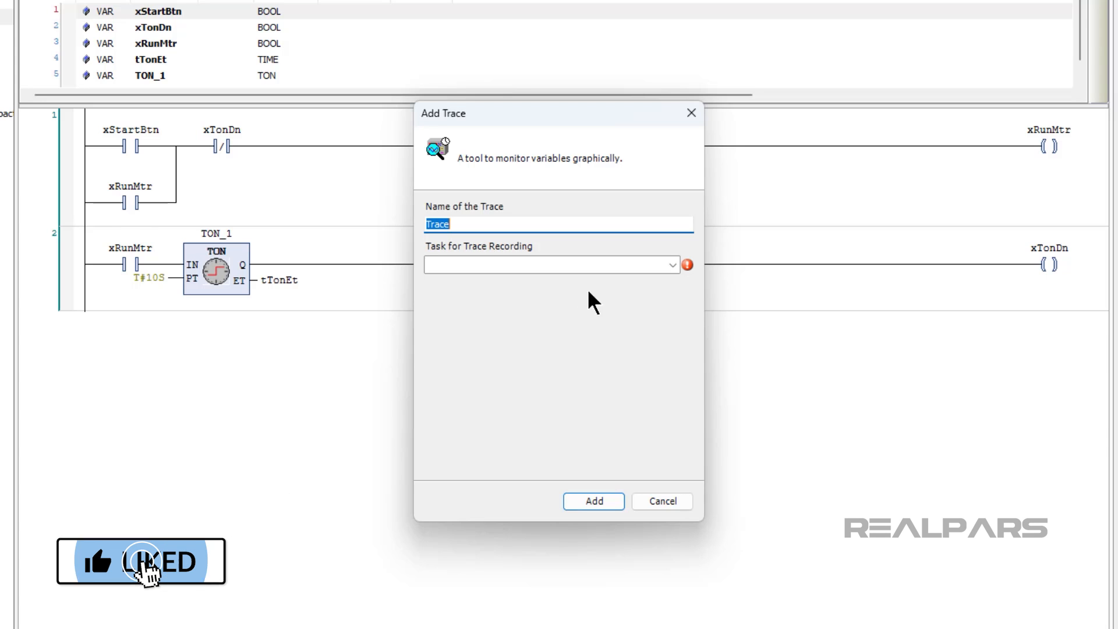
# Step: Add a trace object named Trace to the application, with MainTask as its recording task
pyautogui.click(615, 267)
pyautogui.click(611, 282)
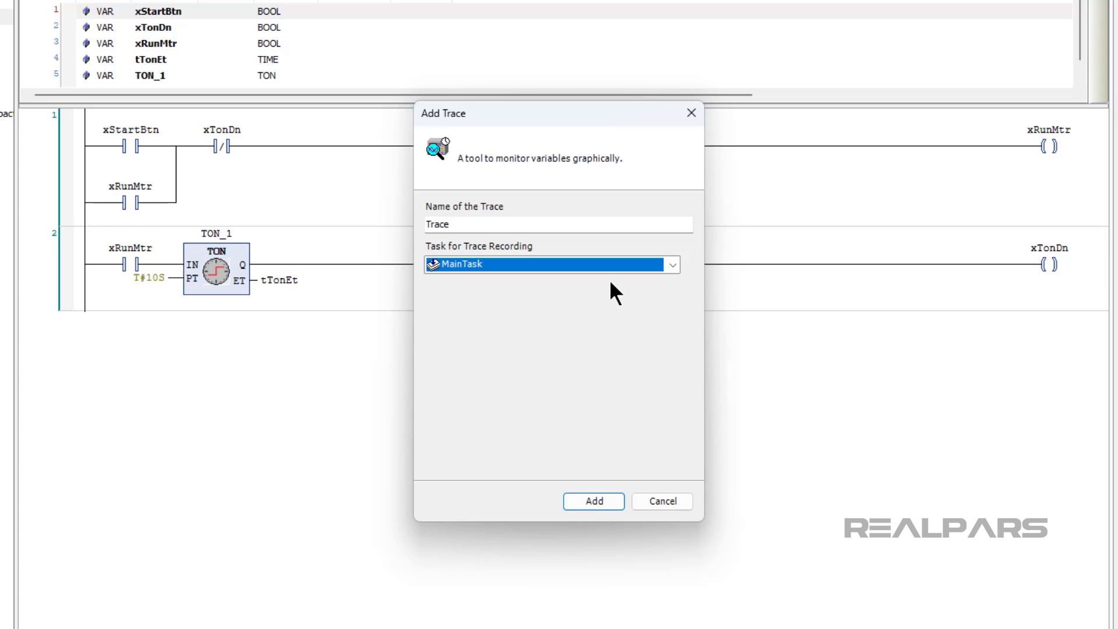
pyautogui.click(598, 496)
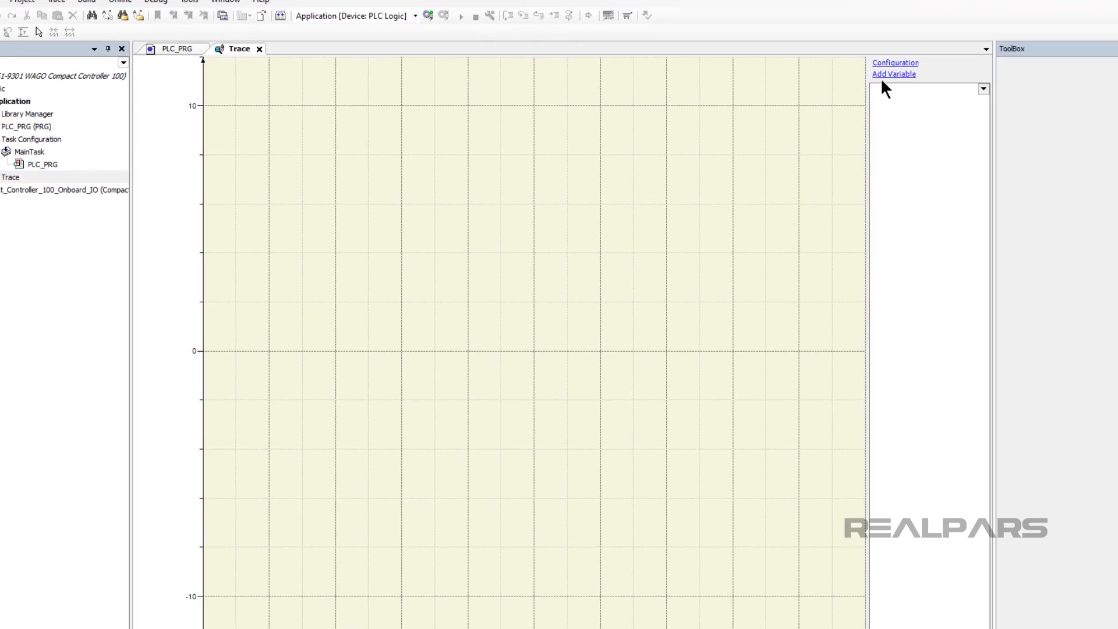
# Step: Enable the trigger in the trace configuration, with PLC_PRG.xRunMtr as trigger variable and a negative trigger edge
pyautogui.click(895, 64)
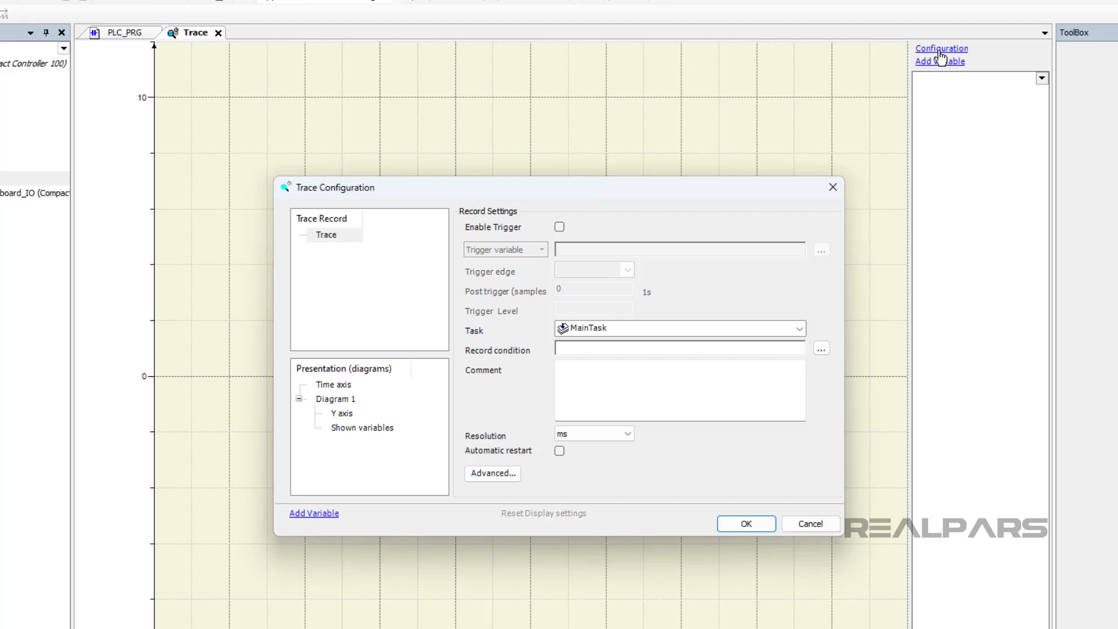
pyautogui.click(559, 227)
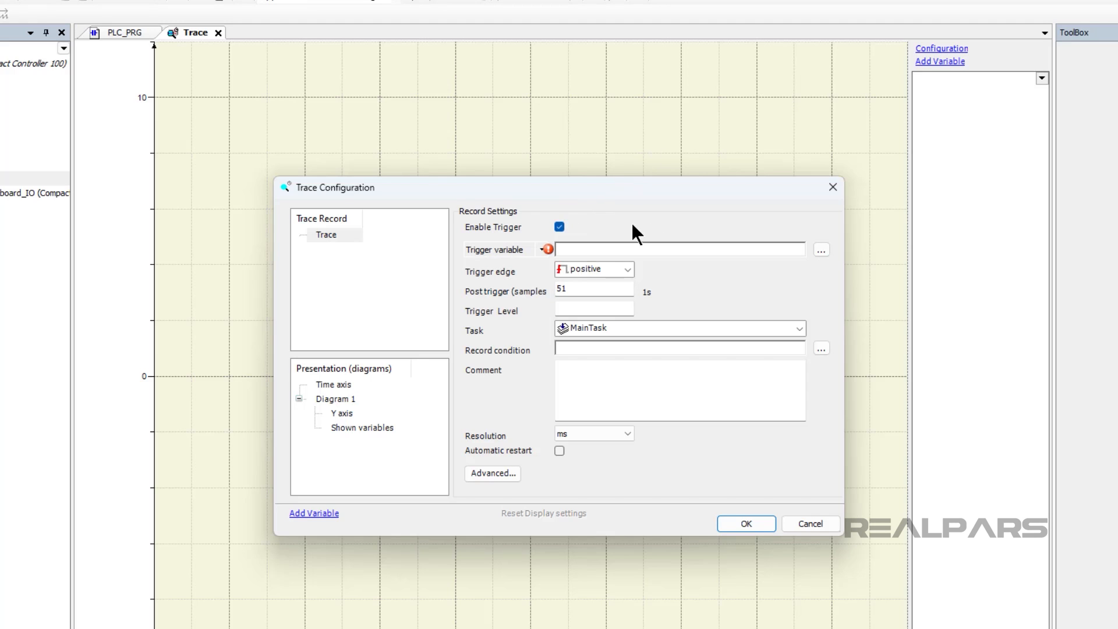
pyautogui.click(820, 250)
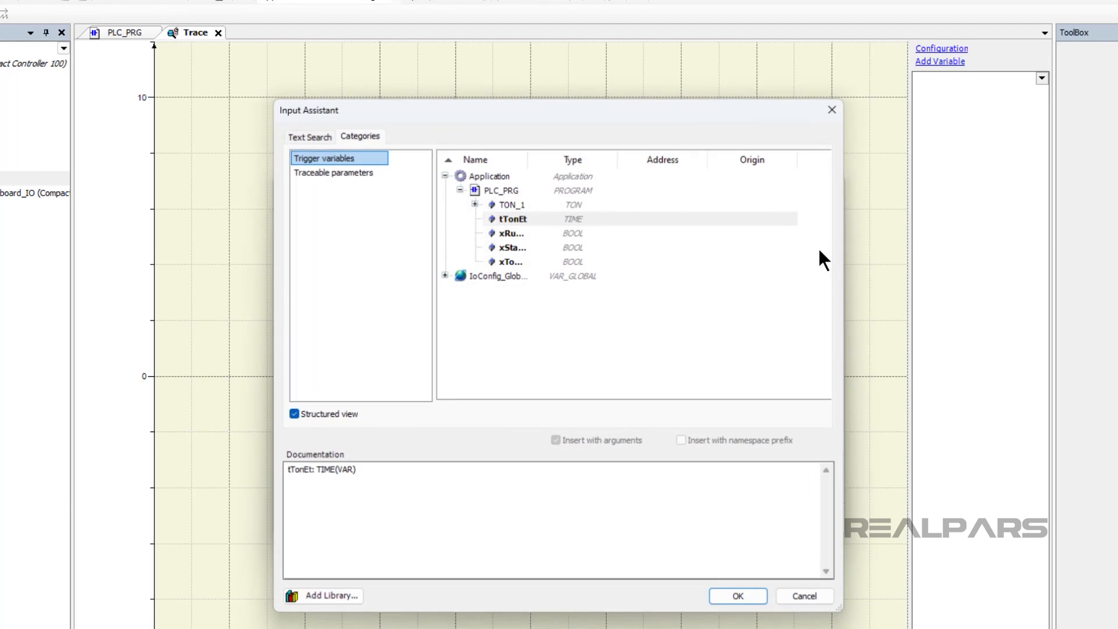
pyautogui.click(781, 234)
pyautogui.click(742, 596)
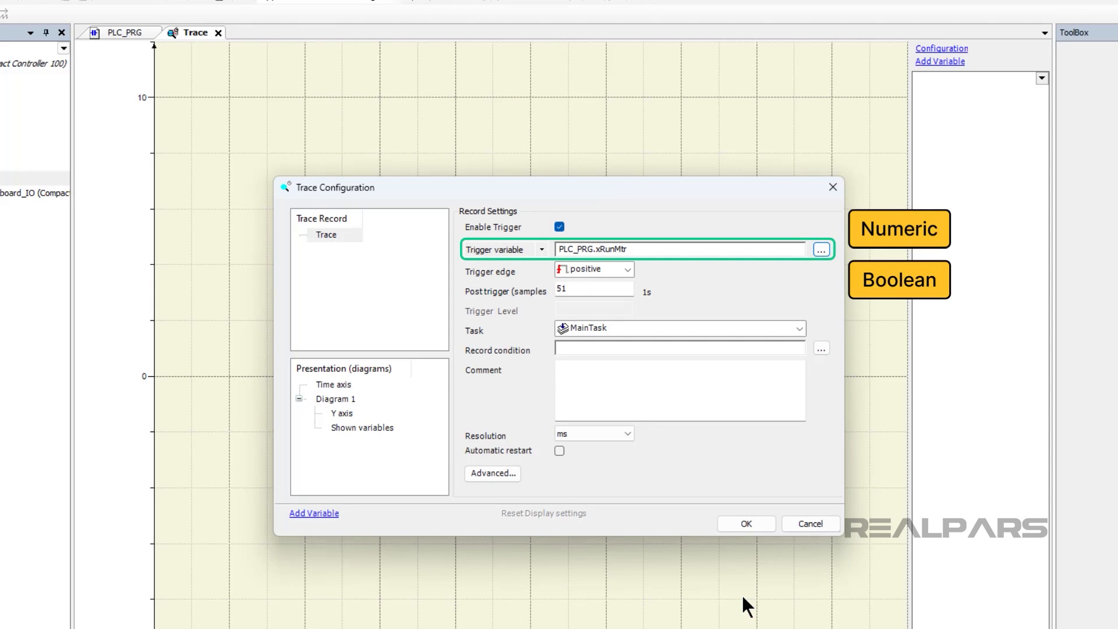
pyautogui.click(628, 269)
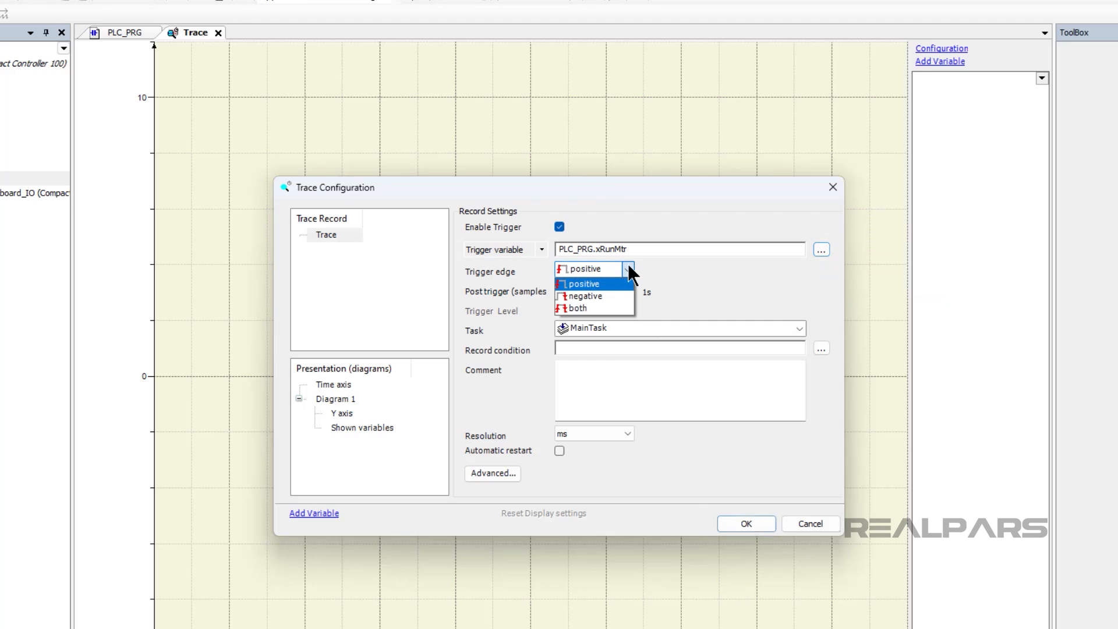
pyautogui.click(620, 296)
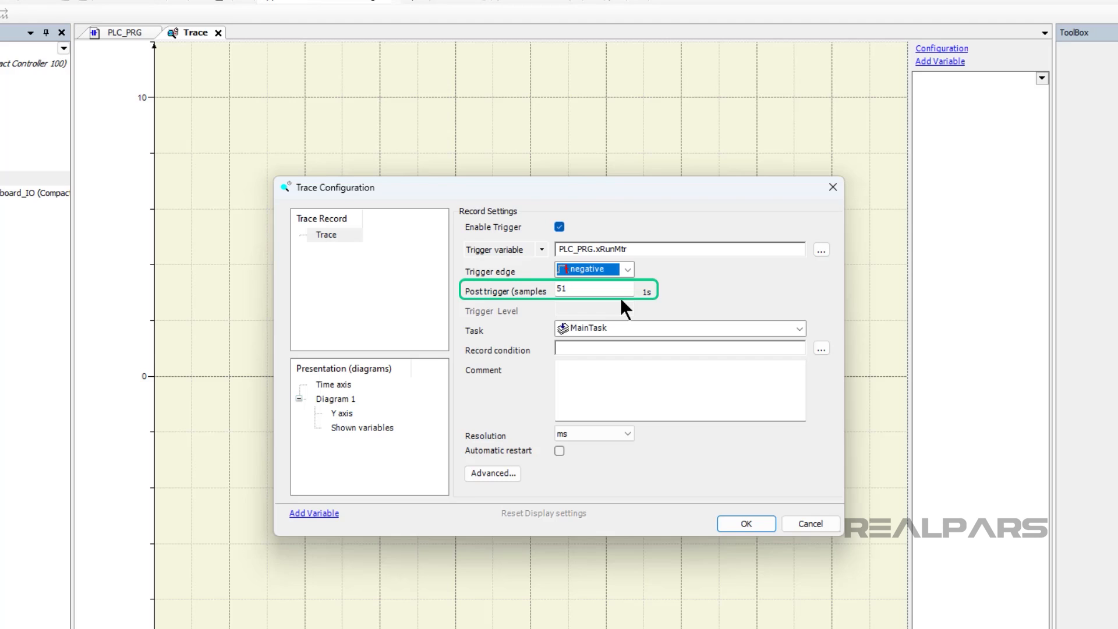
# Step: Set the advanced trace settings to measure in every 100th cycle
pyautogui.click(495, 473)
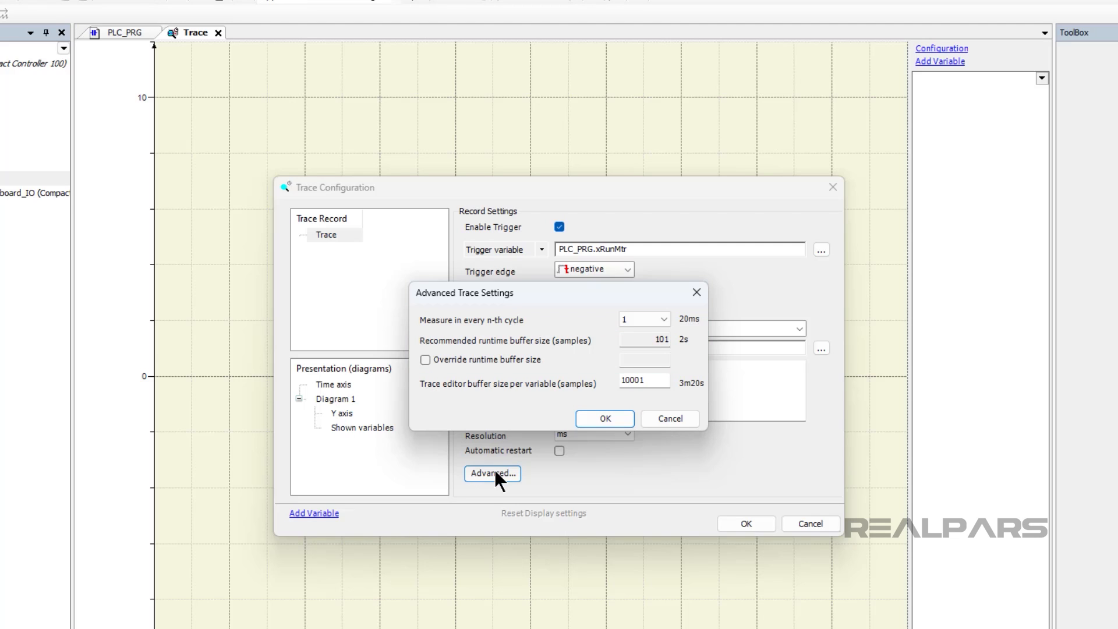
pyautogui.click(643, 329)
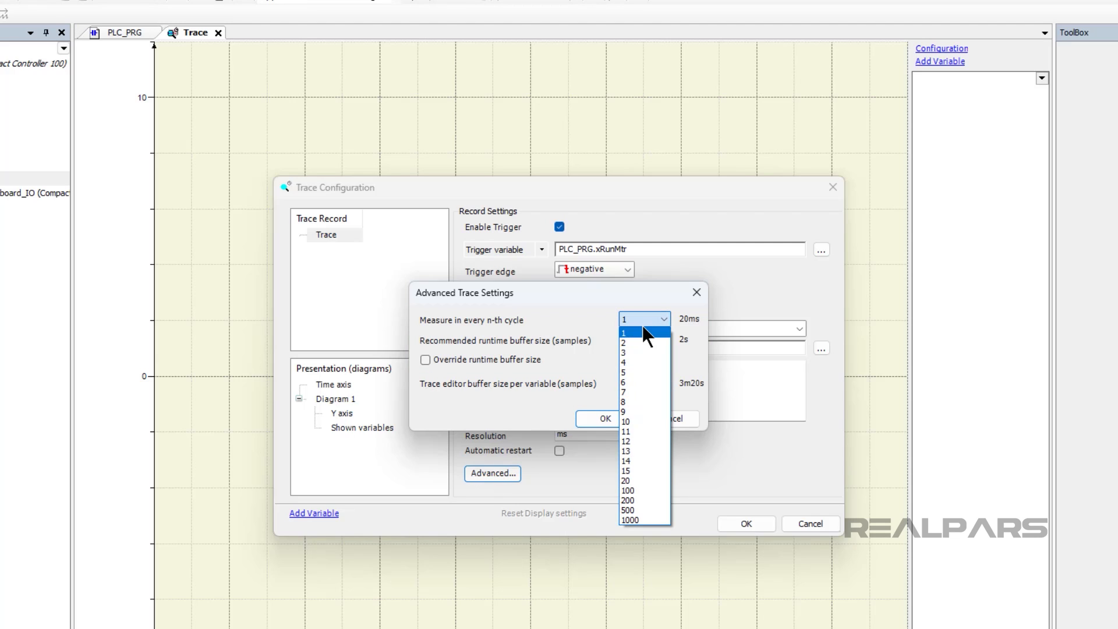
pyautogui.click(635, 490)
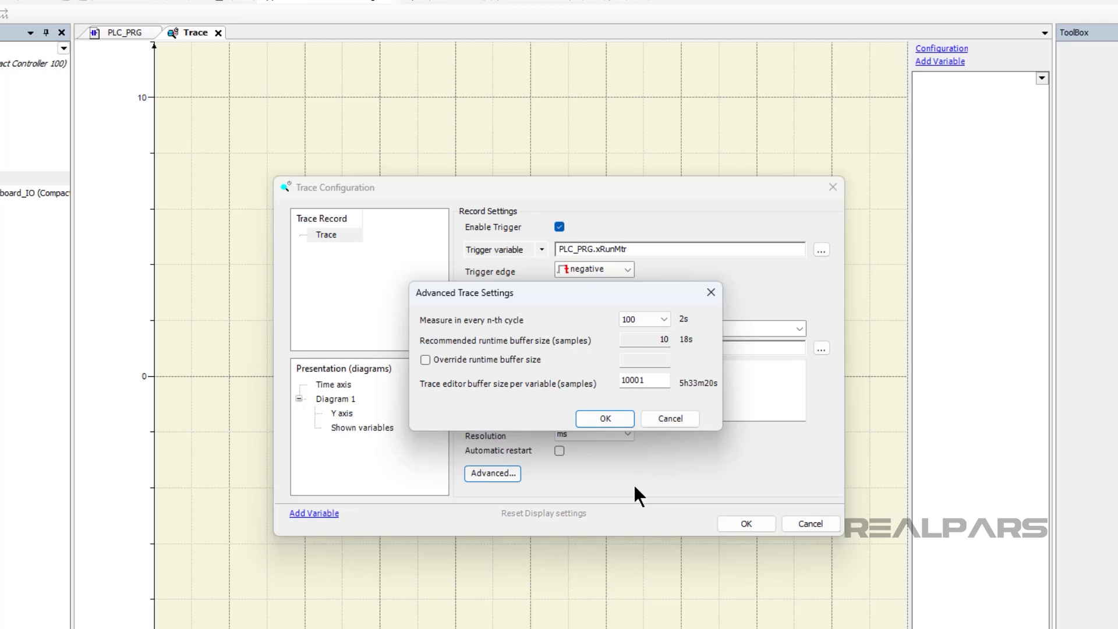
pyautogui.click(606, 418)
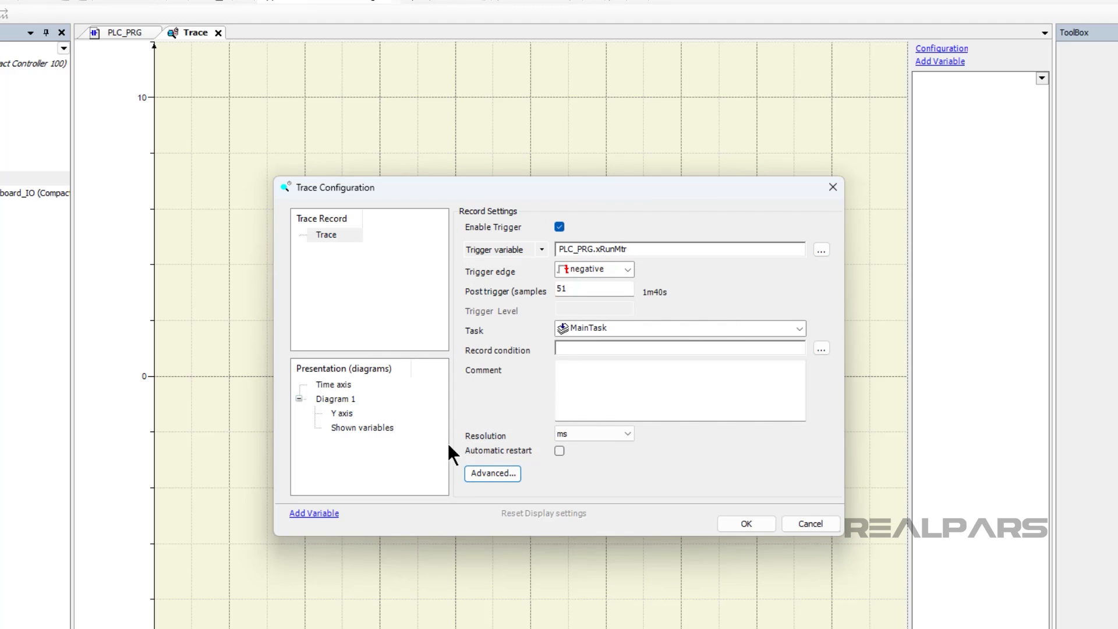
# Step: Add PLC_PRG.tTonEt as a recorded variable with the default line settings and accept the trace configuration
pyautogui.click(314, 514)
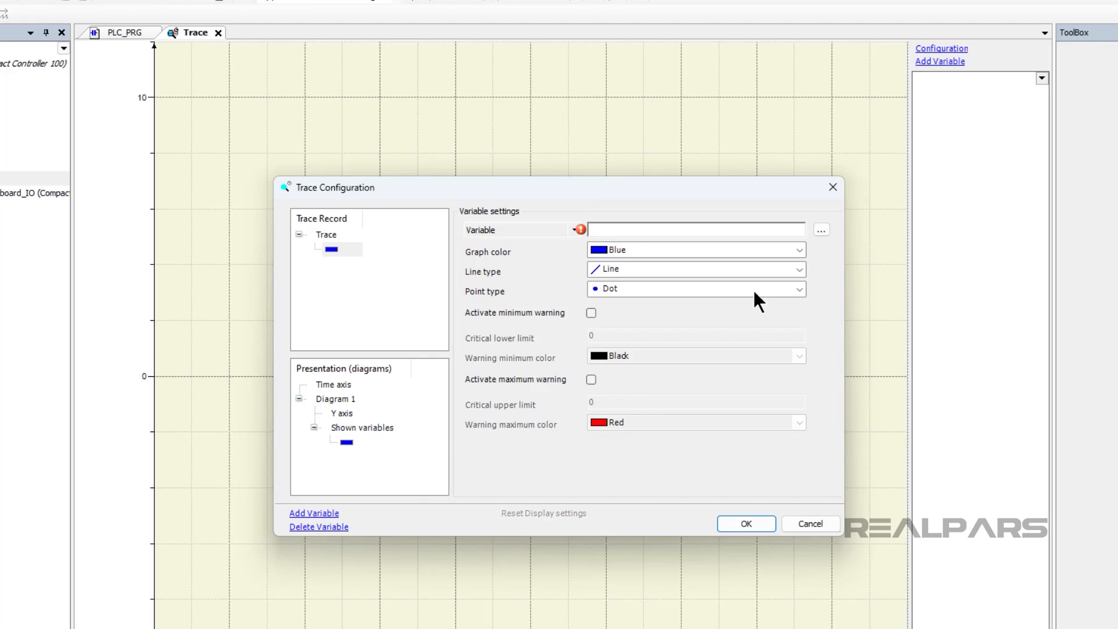
pyautogui.click(821, 231)
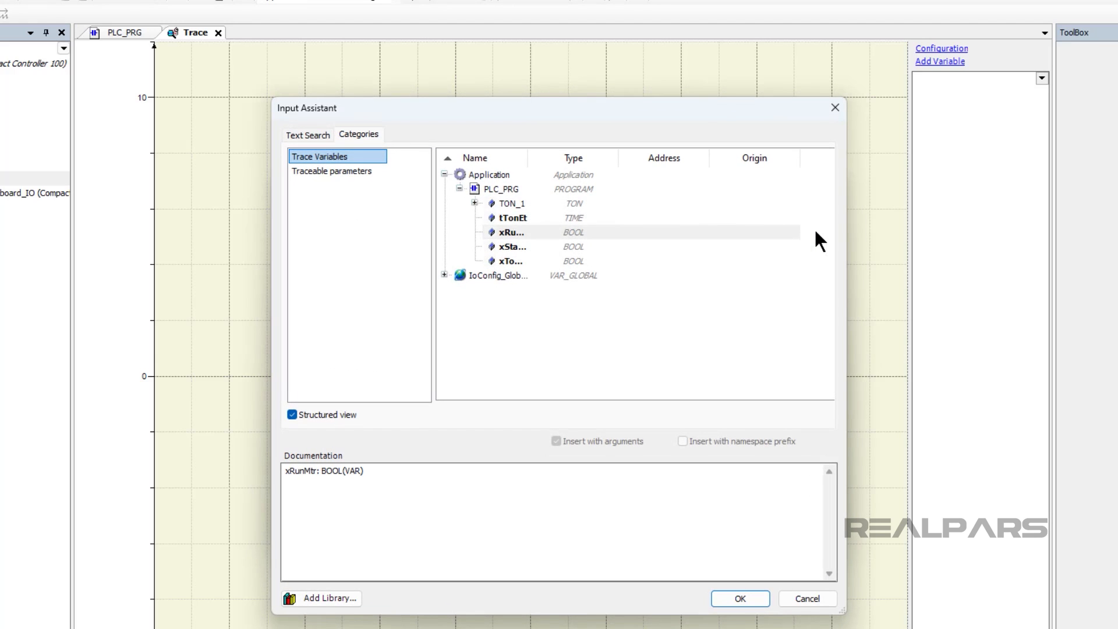
pyautogui.click(781, 218)
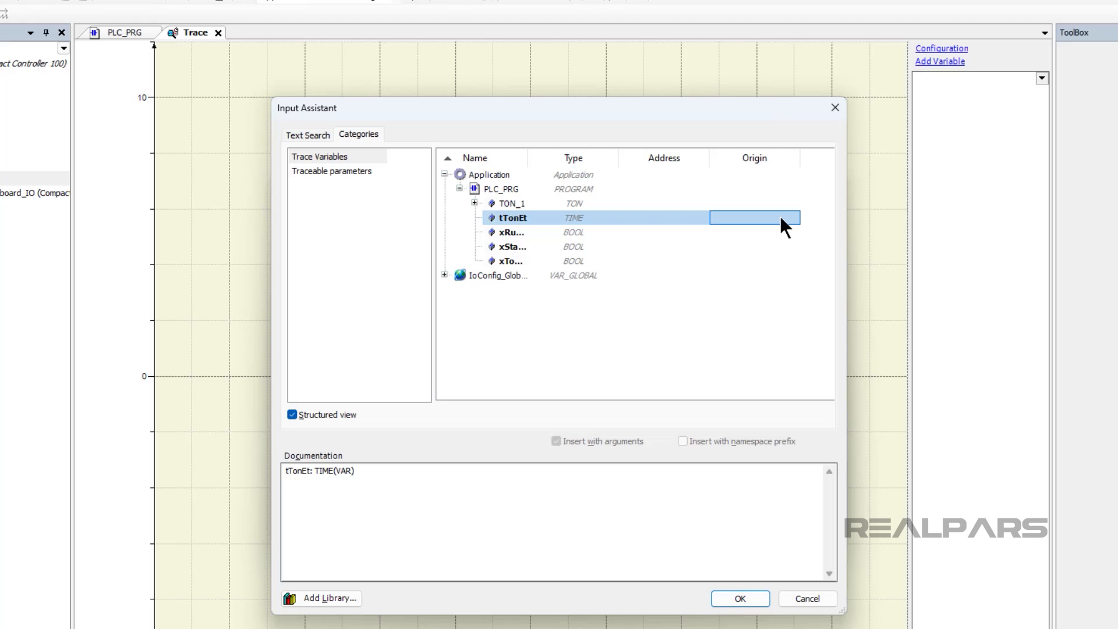
pyautogui.click(755, 594)
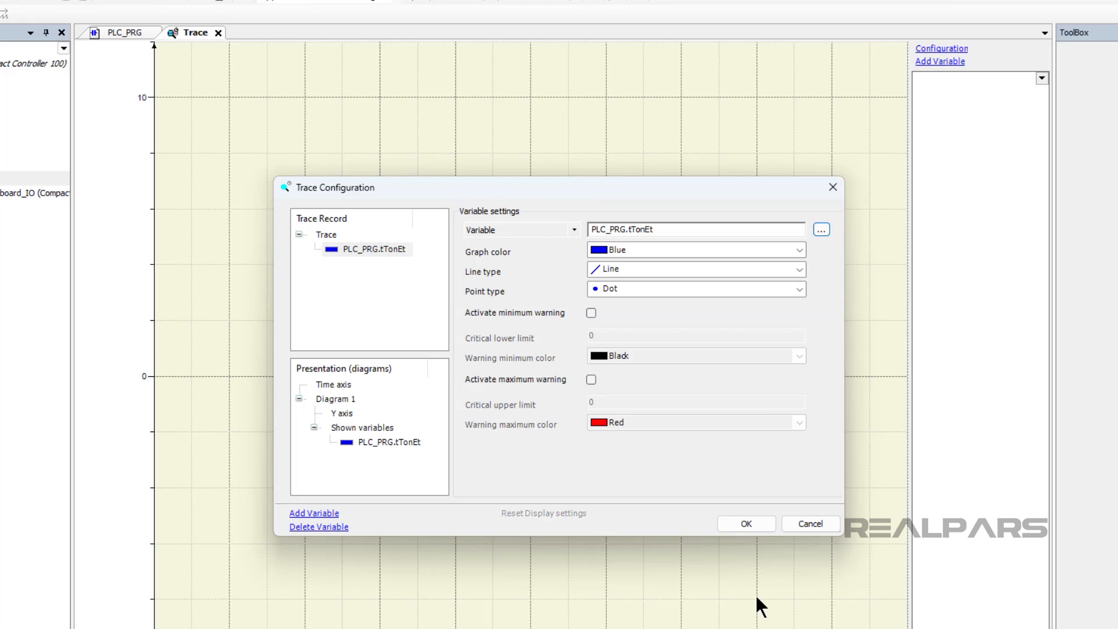
pyautogui.click(747, 524)
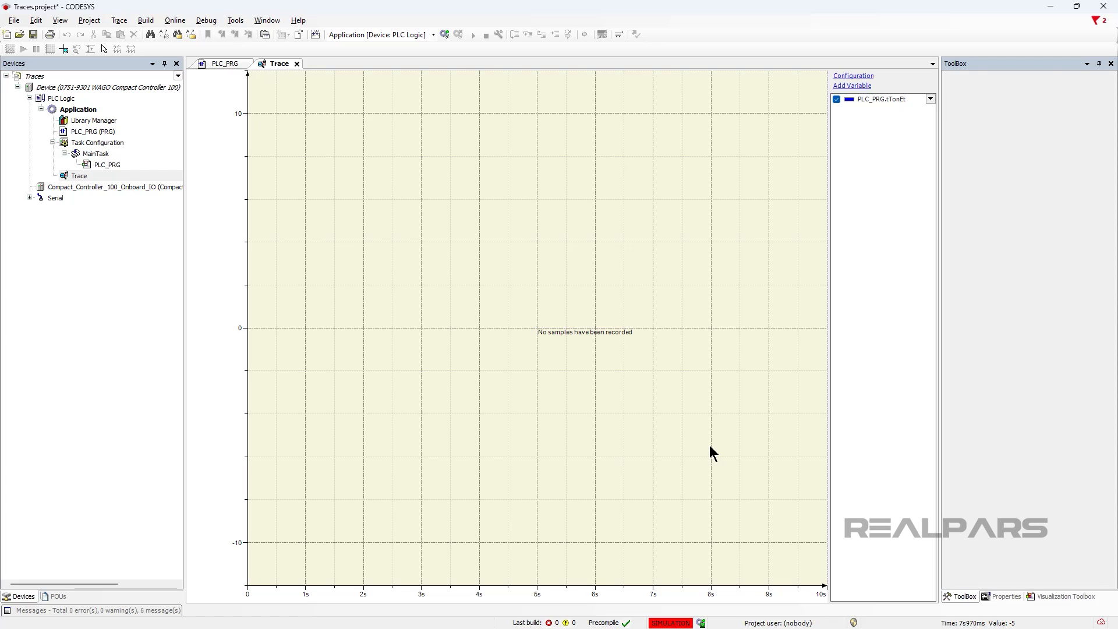
# Step: Log in to the simulated controller and download the trace to it
pyautogui.click(173, 24)
pyautogui.click(175, 33)
pyautogui.rightClick(174, 89)
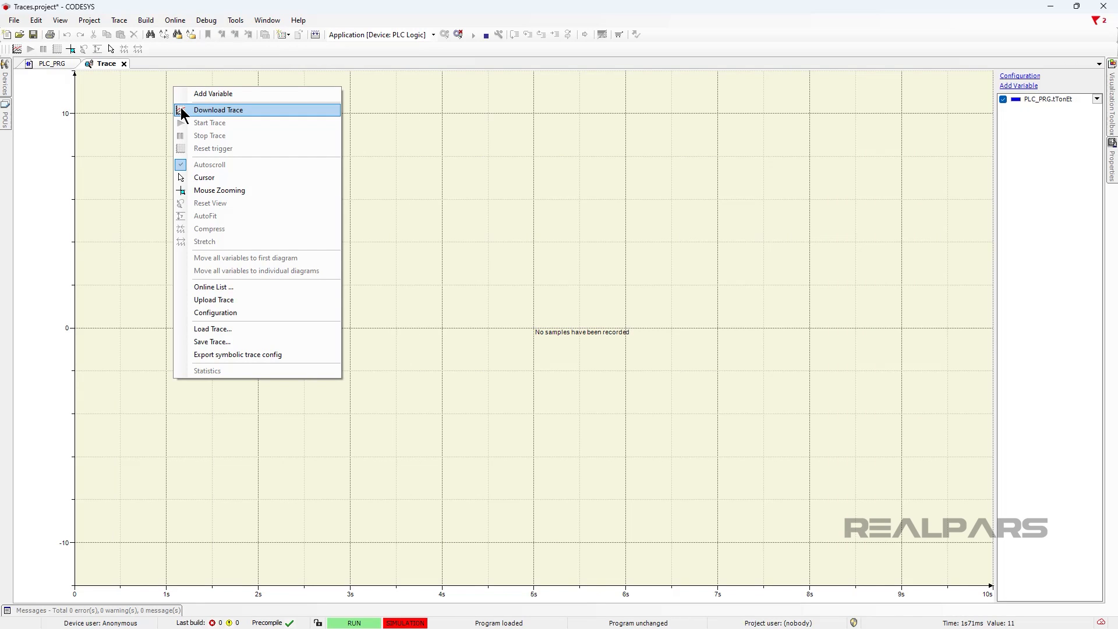
pyautogui.click(182, 111)
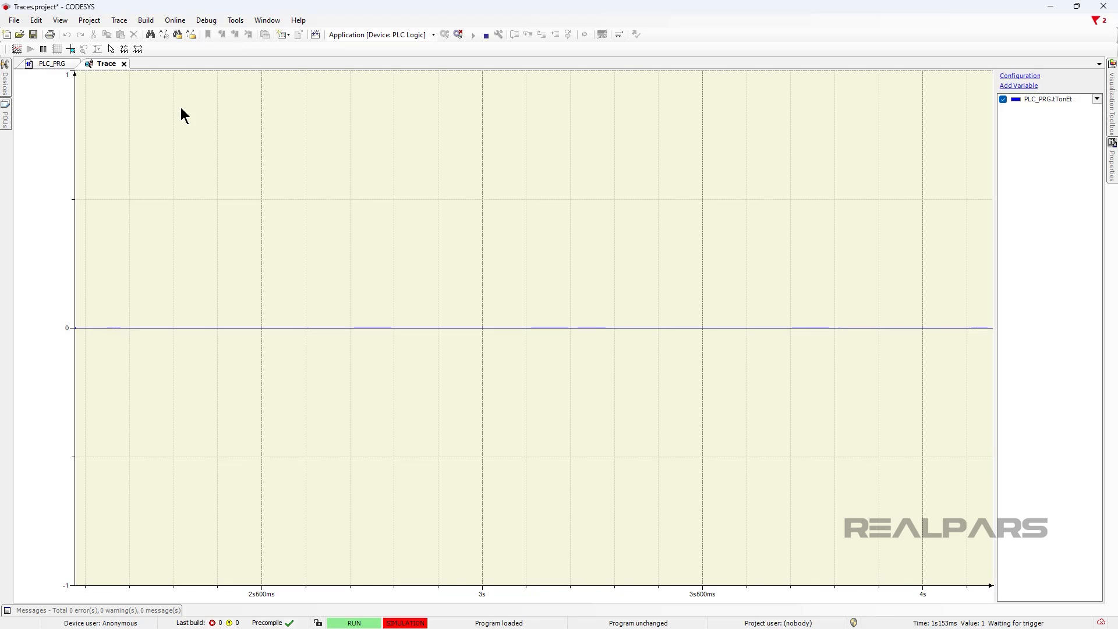
# Step: Split the editor area horizontally with PLC_PRG above the trace, and write TRUE to xStartBtn
pyautogui.rightClick(105, 65)
pyautogui.click(133, 131)
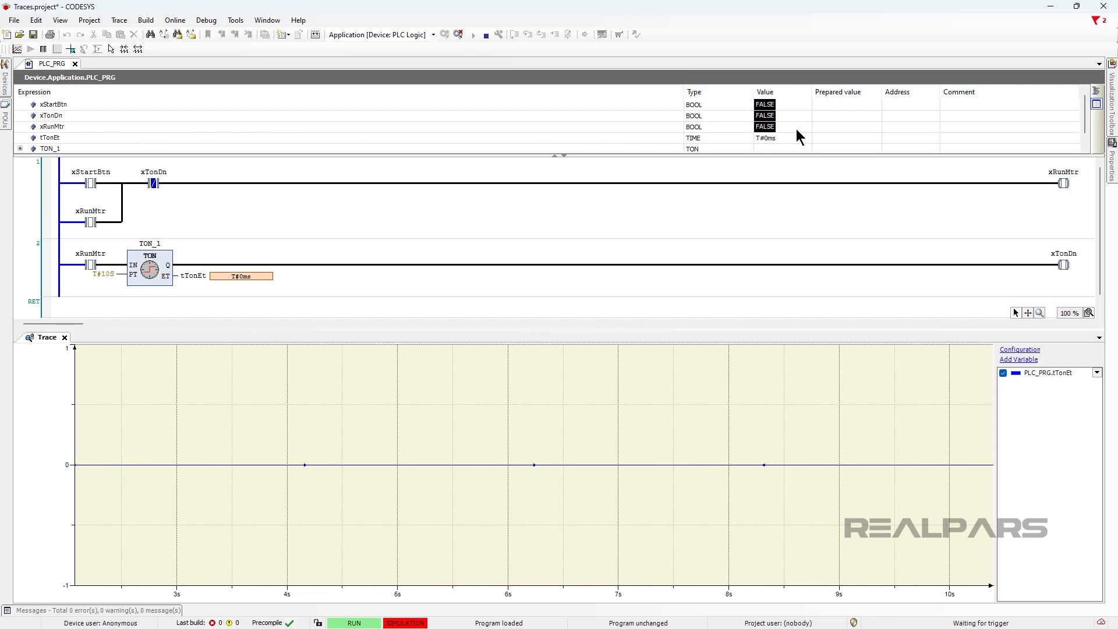
pyautogui.click(843, 107)
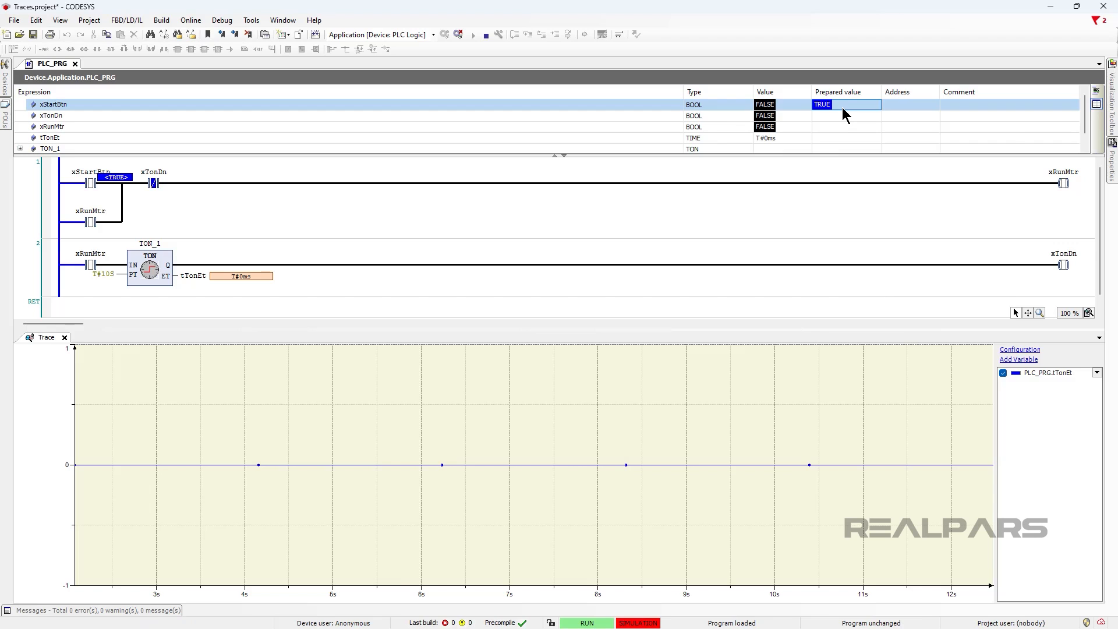
pyautogui.rightClick(843, 107)
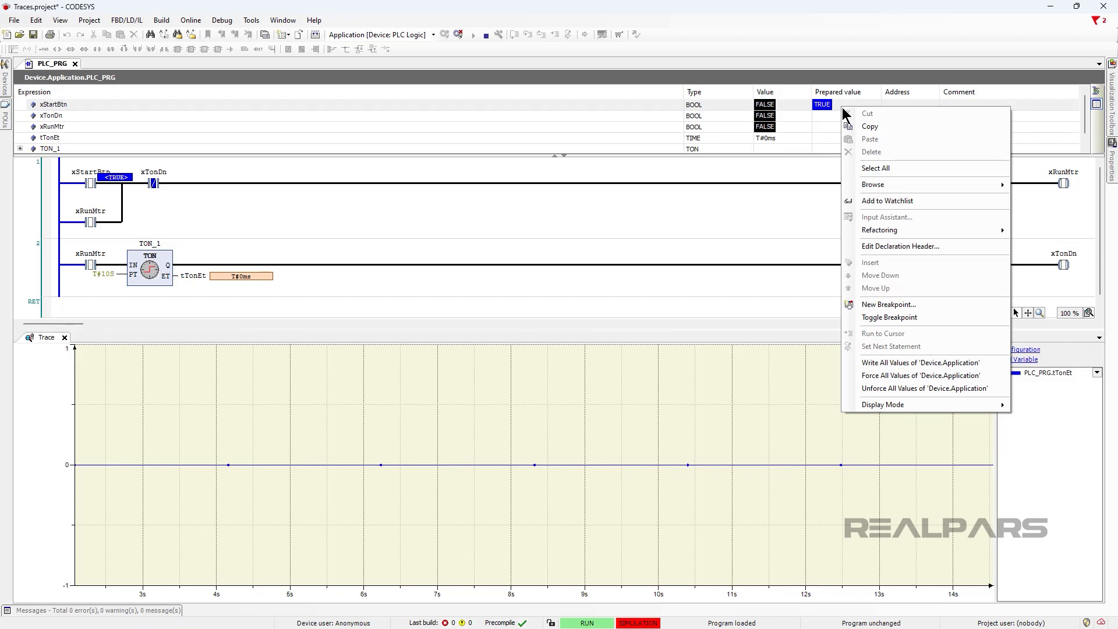
pyautogui.click(864, 367)
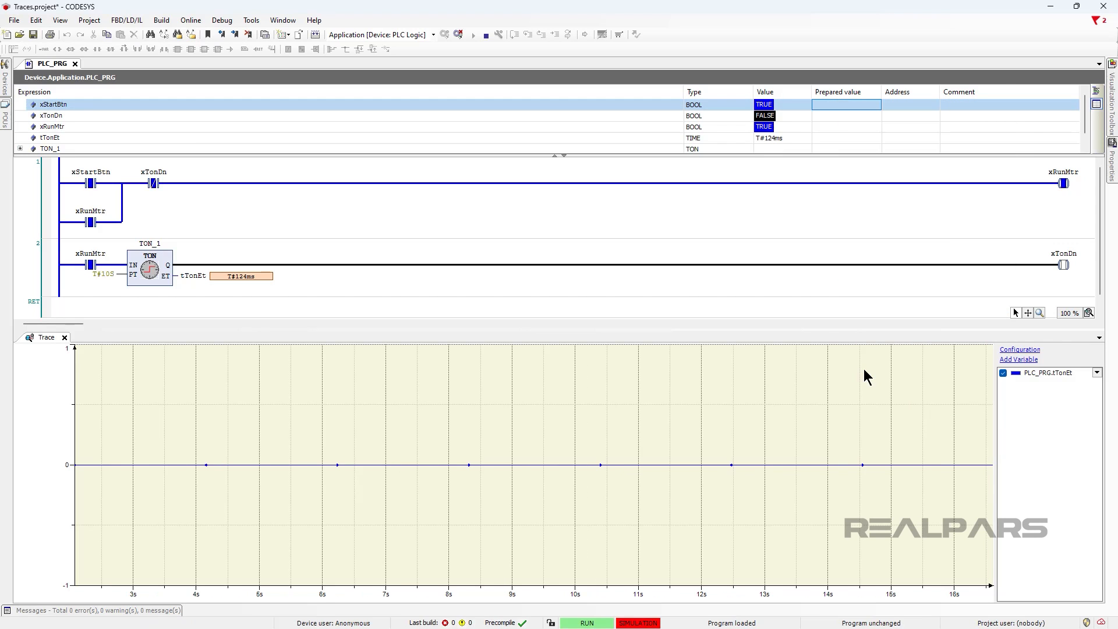
# Step: Write FALSE to xStartBtn in the running application
pyautogui.click(847, 106)
pyautogui.rightClick(847, 108)
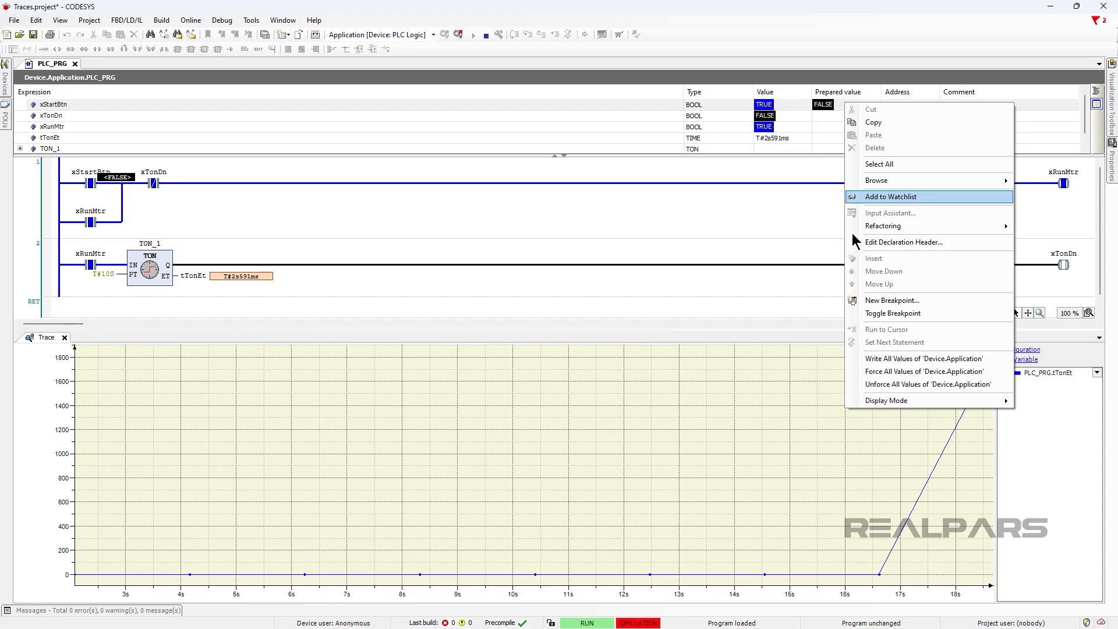
pyautogui.click(860, 364)
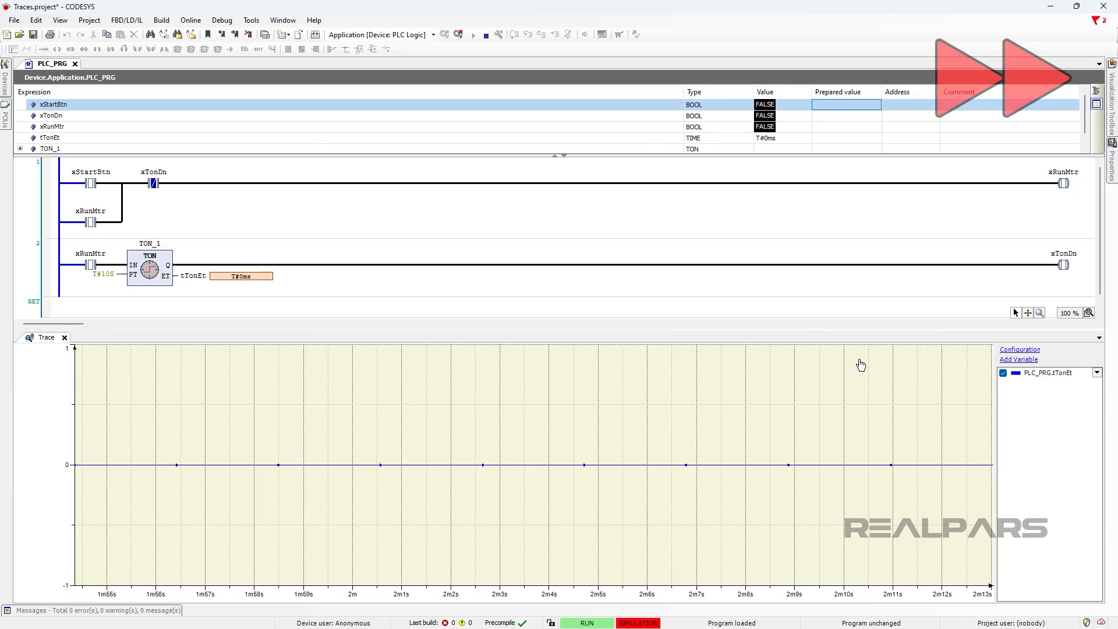
# Step: Inspect the recorded tTonEt curve around the trigger point and reset the trace trigger
pyautogui.scroll(-14, 861, 364)
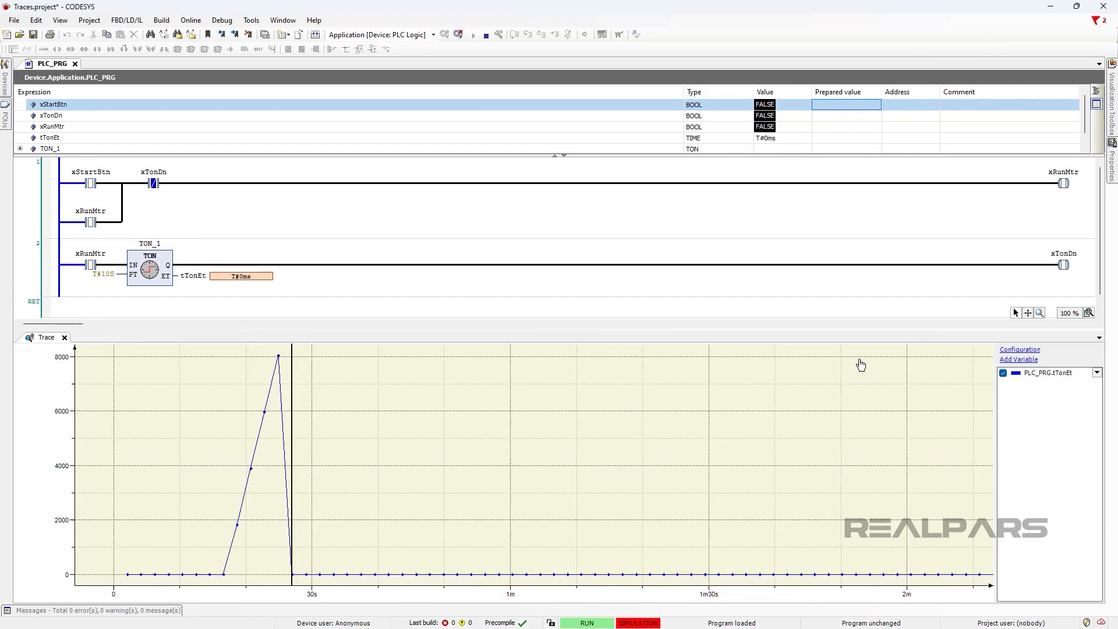
pyautogui.scroll(4, 861, 364)
pyautogui.moveTo(860, 364)
pyautogui.mouseDown()
pyautogui.moveTo(990, 358)
pyautogui.moveTo(733, 383)
pyautogui.moveTo(956, 379)
pyautogui.mouseUp()
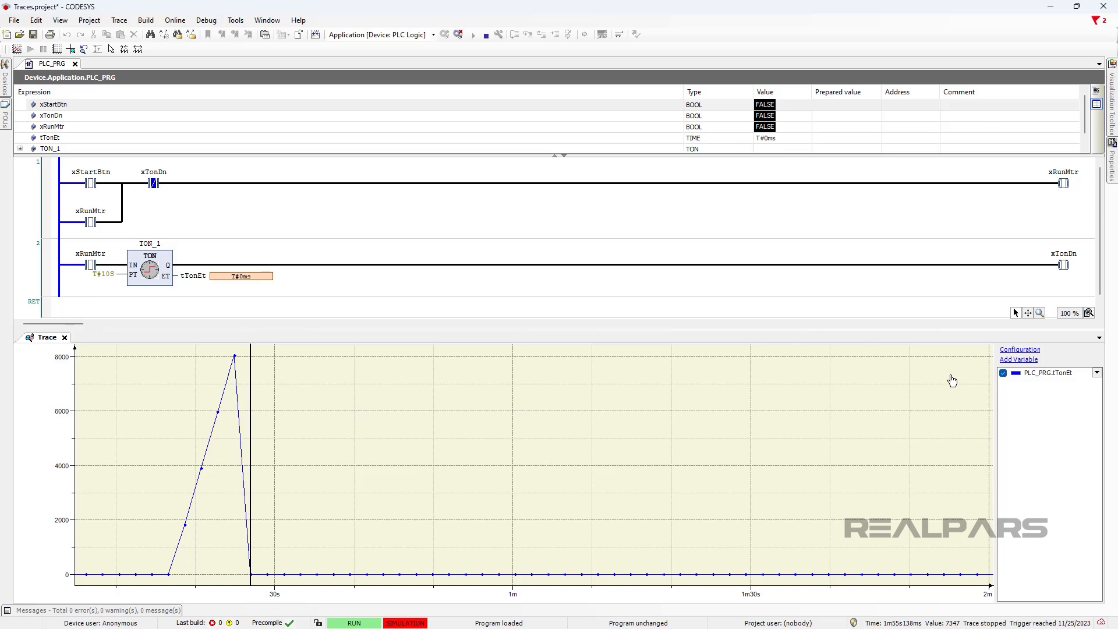
pyautogui.click(116, 21)
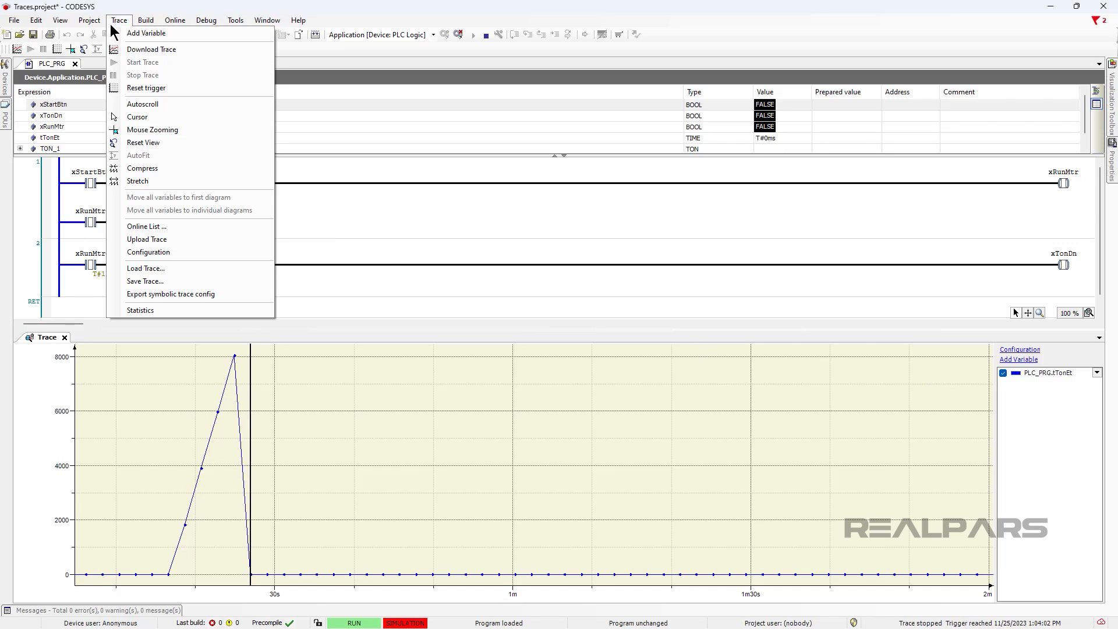
pyautogui.click(116, 91)
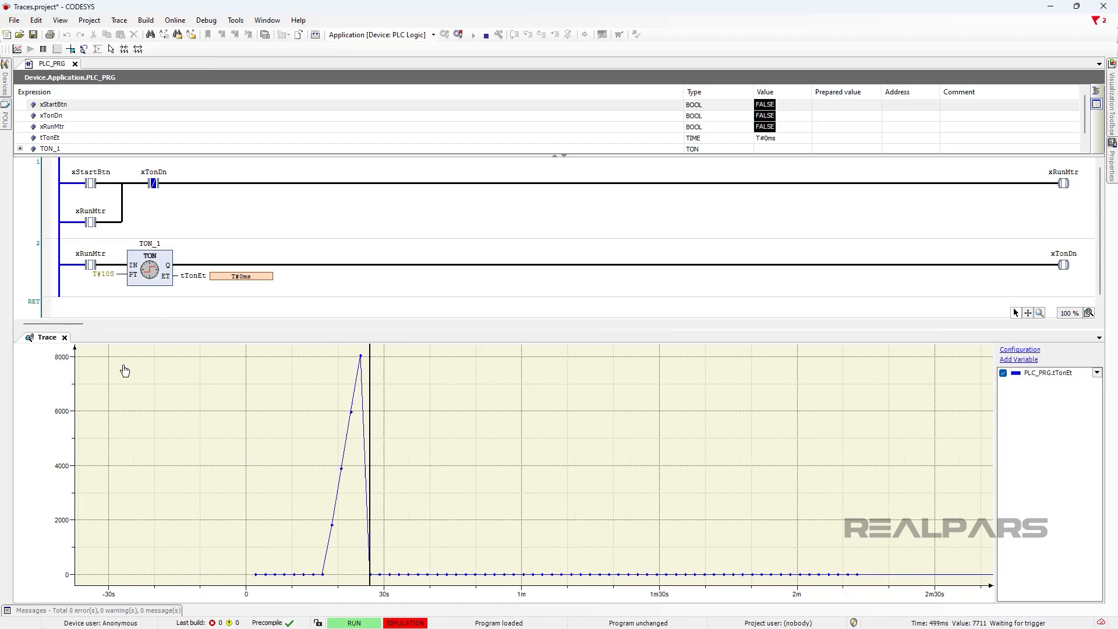